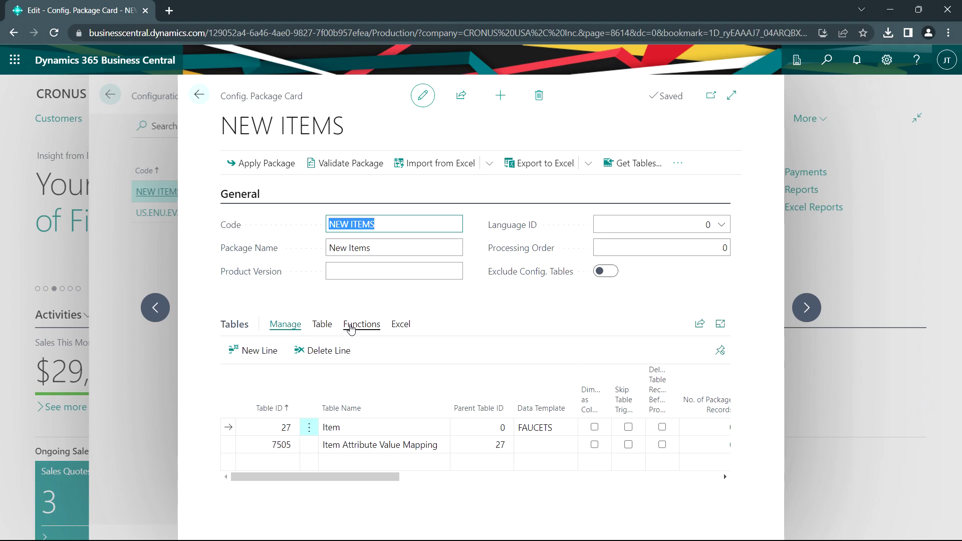
Review the field lists of the Item and Item Attribute Value Mapping tables in the NEW ITEMS package
click(328, 325)
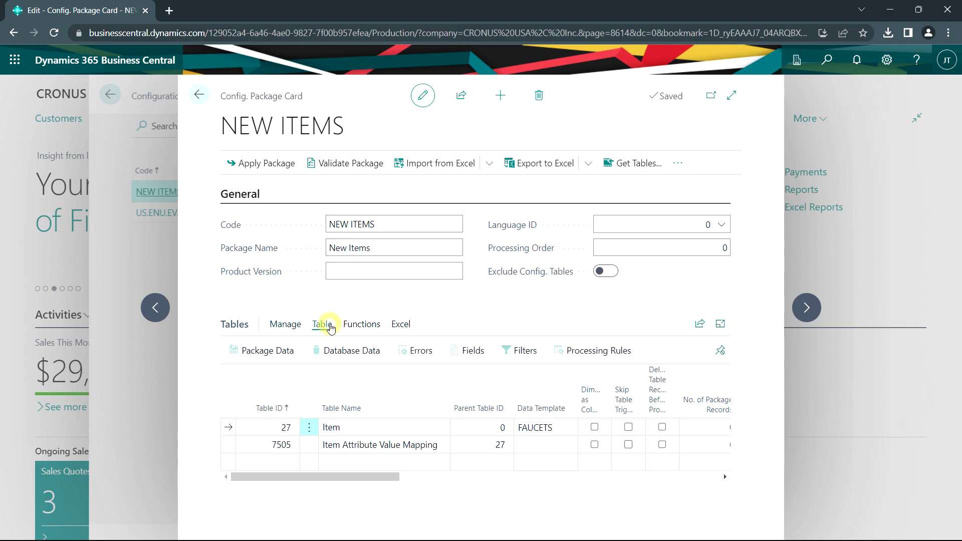
click(461, 350)
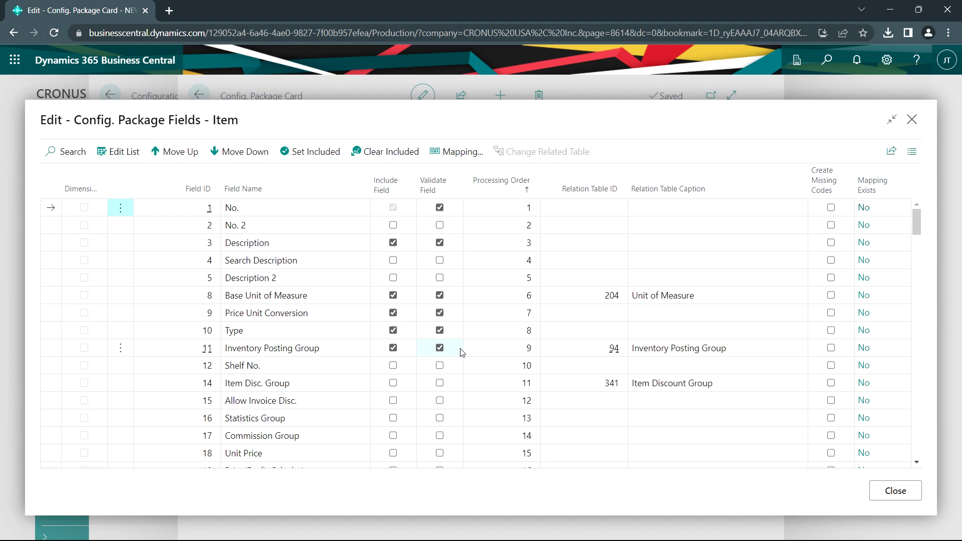
key(Escape)
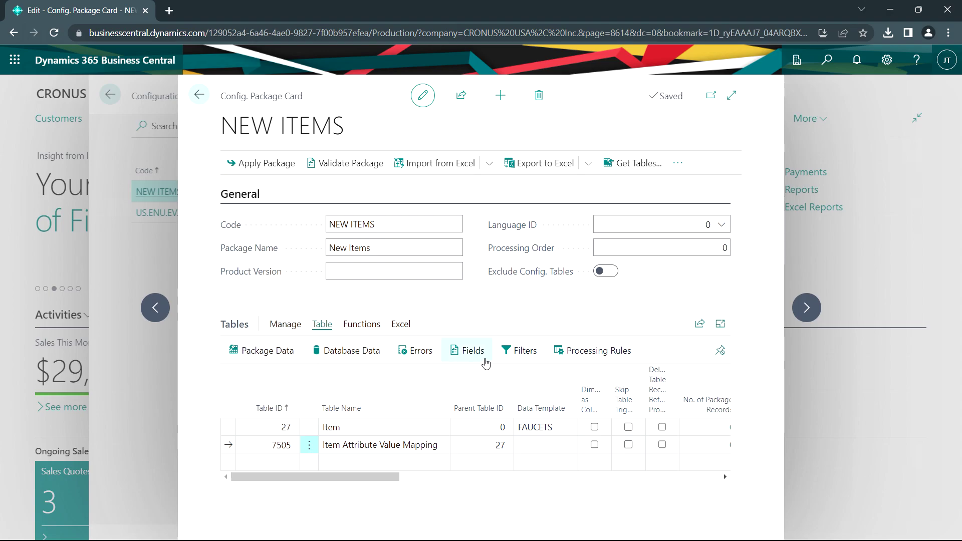
click(455, 350)
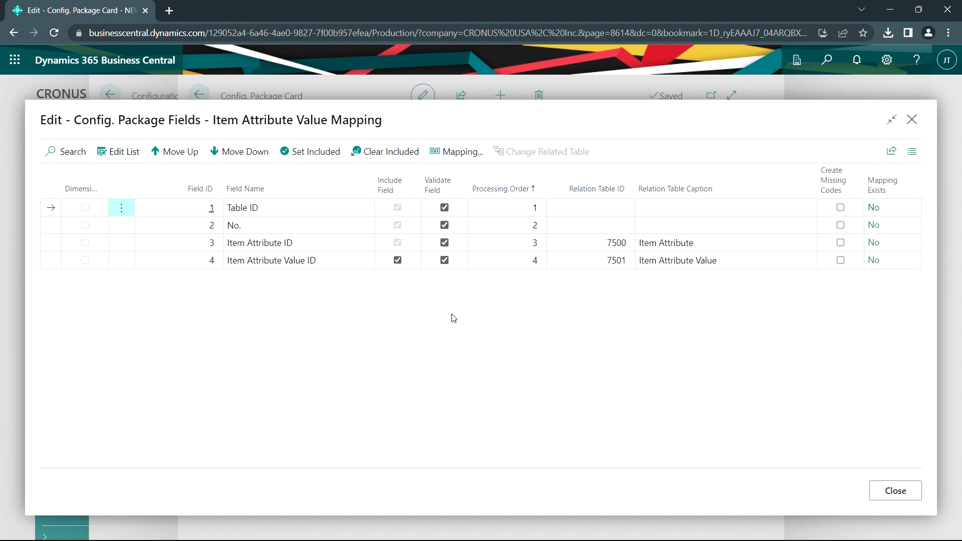
click(896, 490)
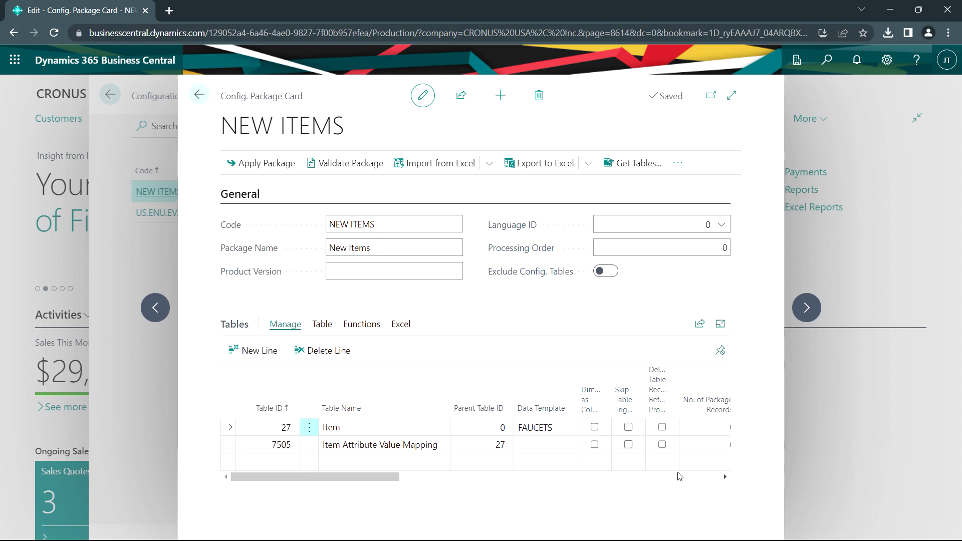
Inspect the default values in the FAUCETS data template assigned to the Item table, and return to the package card
click(565, 432)
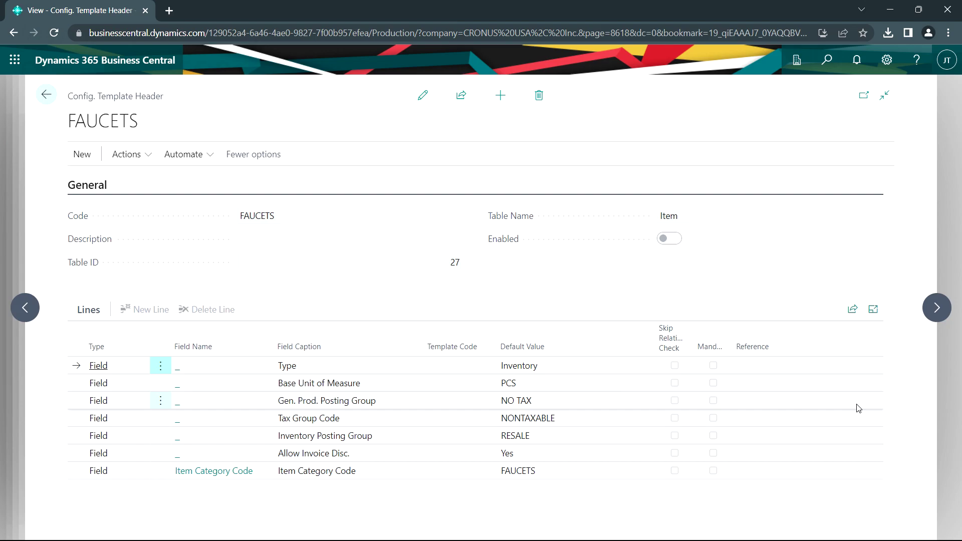
key(Escape)
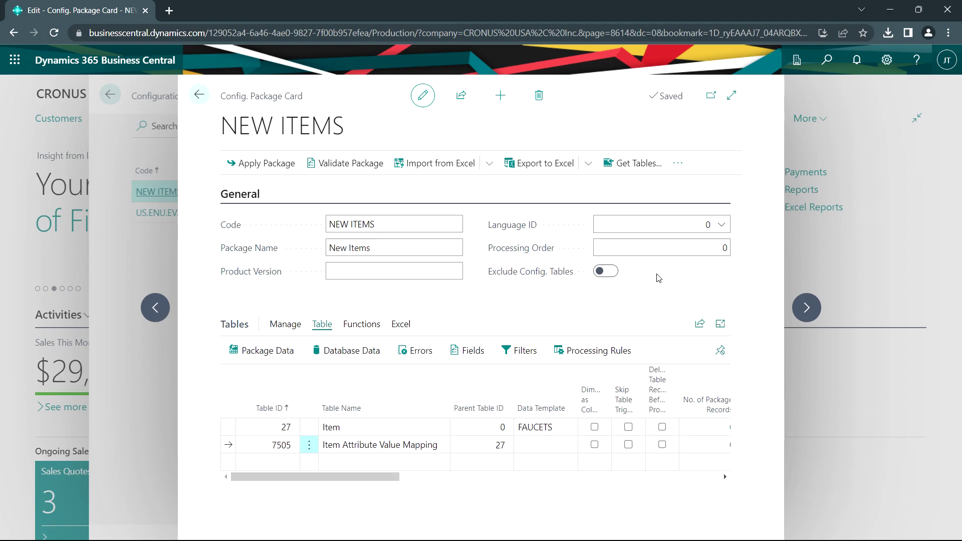
Export the NEW ITEMS package to Excel and clear the existing records from the Item sheet's table
click(562, 164)
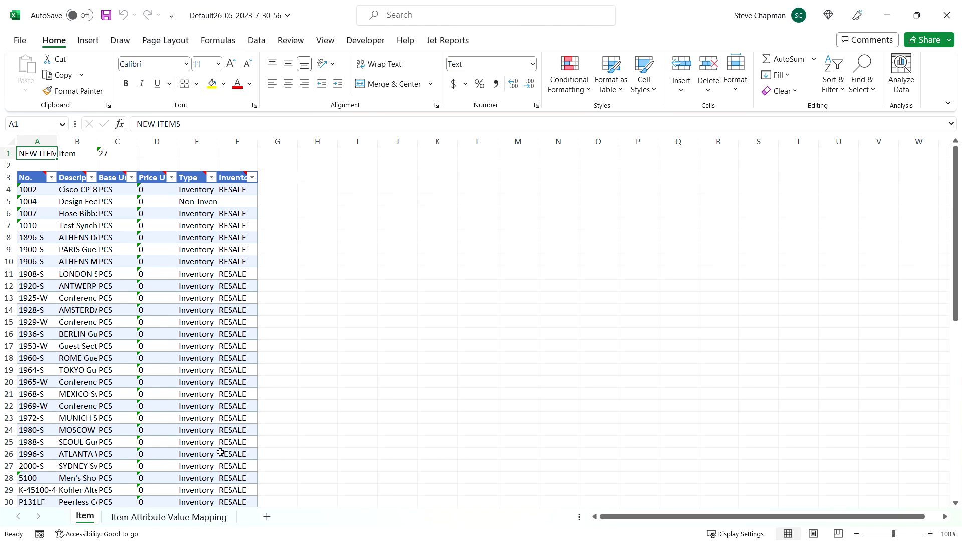
click(160, 519)
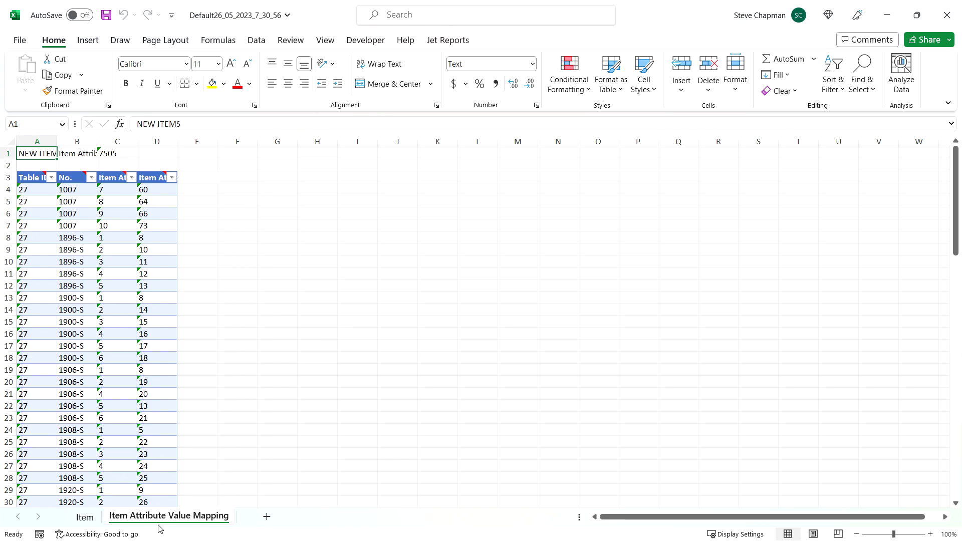
key(ctrl+Page_Up)
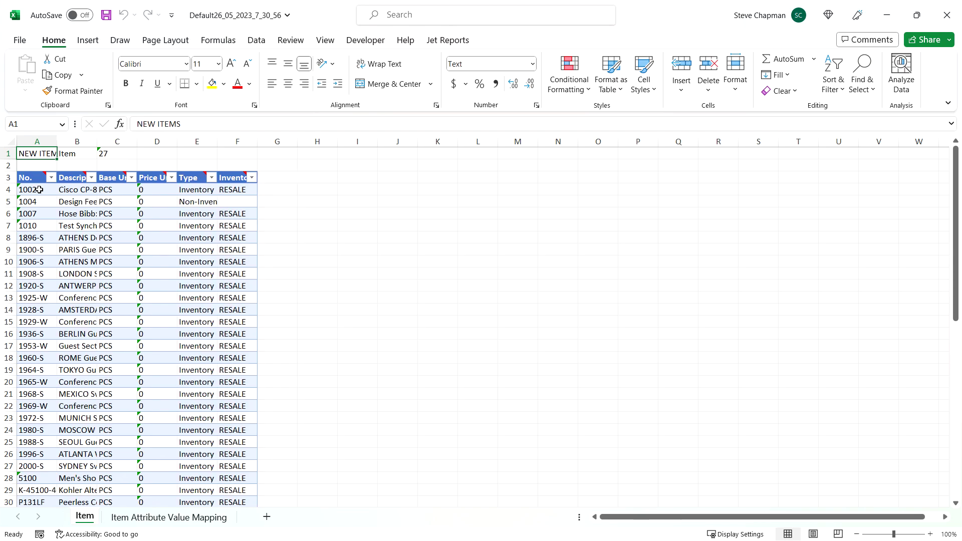
drag(39, 190, 246, 516)
key(ctrl+Page_Down)
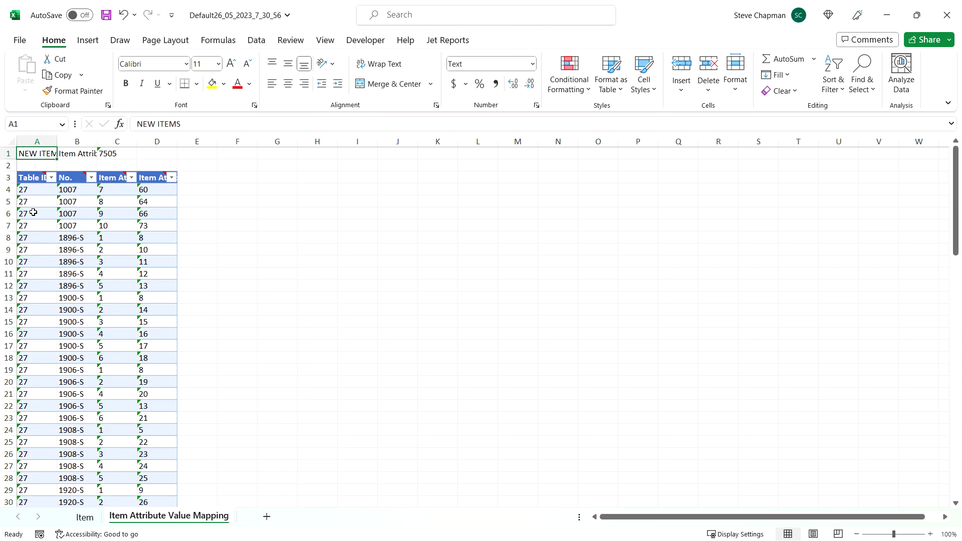
key(ctrl+Page_Up)
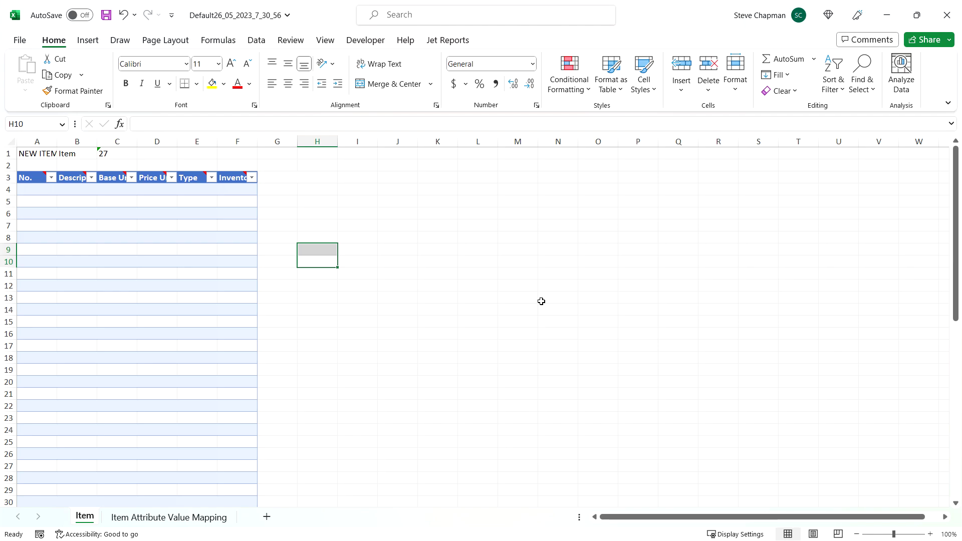
Switch to the ITEMIMPORT2 workbook and look over its Item and Item Attribute Value Mapping sheets
key(alt+Tab)
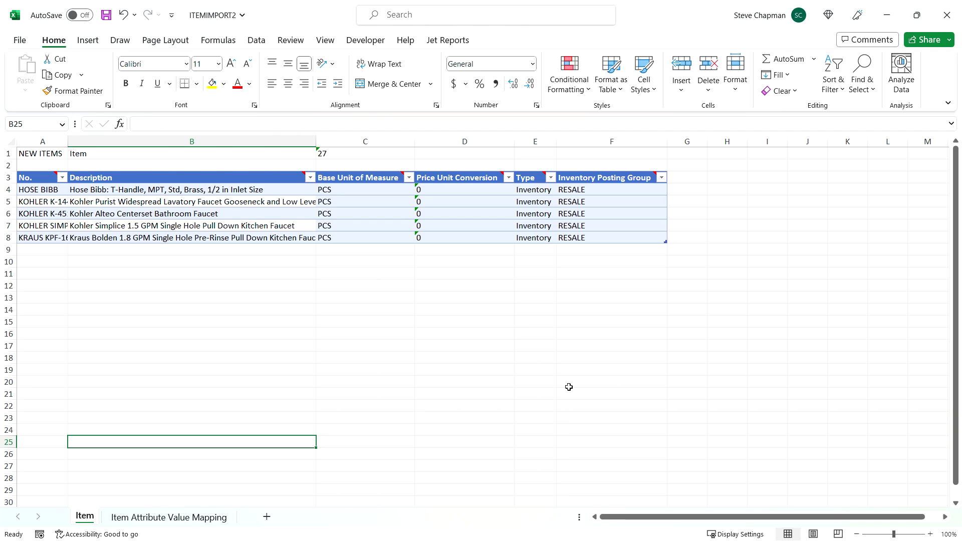
click(163, 518)
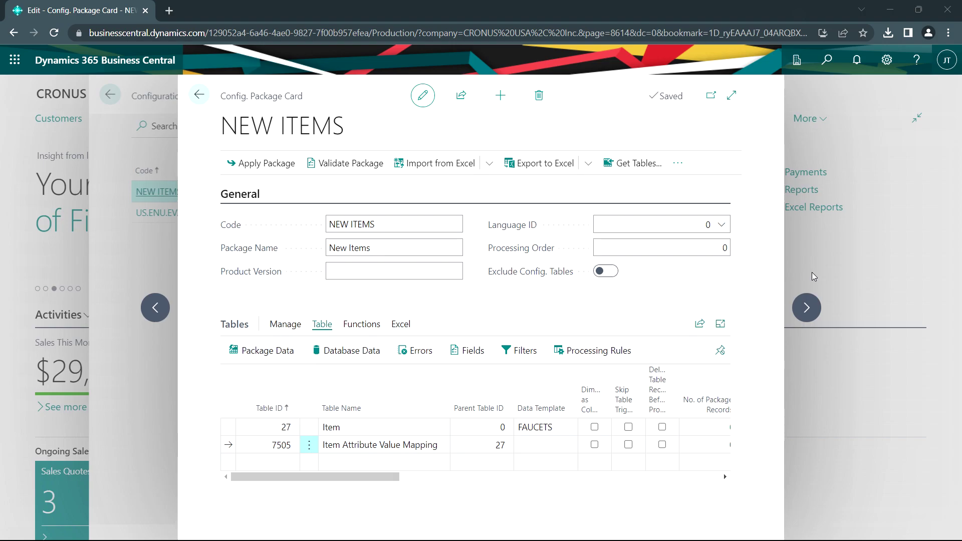
Import the ITEMIMPORT2 file from the Downloads folder into the NEW ITEMS configuration package in Business Central
click(442, 170)
key(alt+Tab)
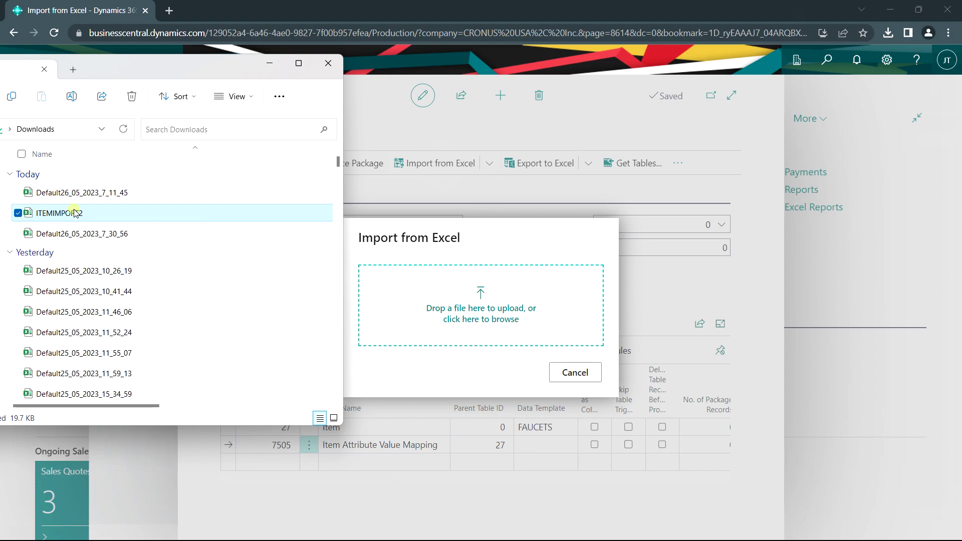
drag(74, 213, 450, 301)
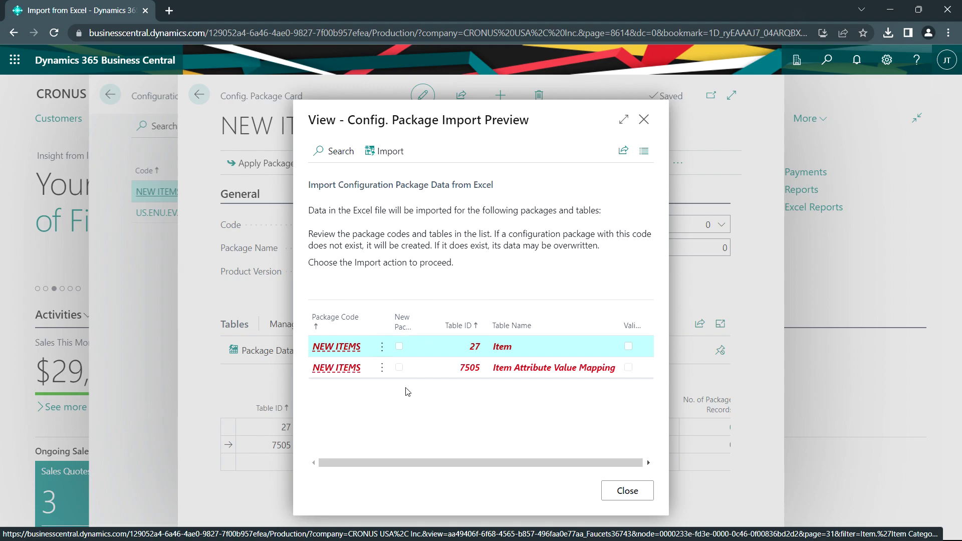
click(386, 151)
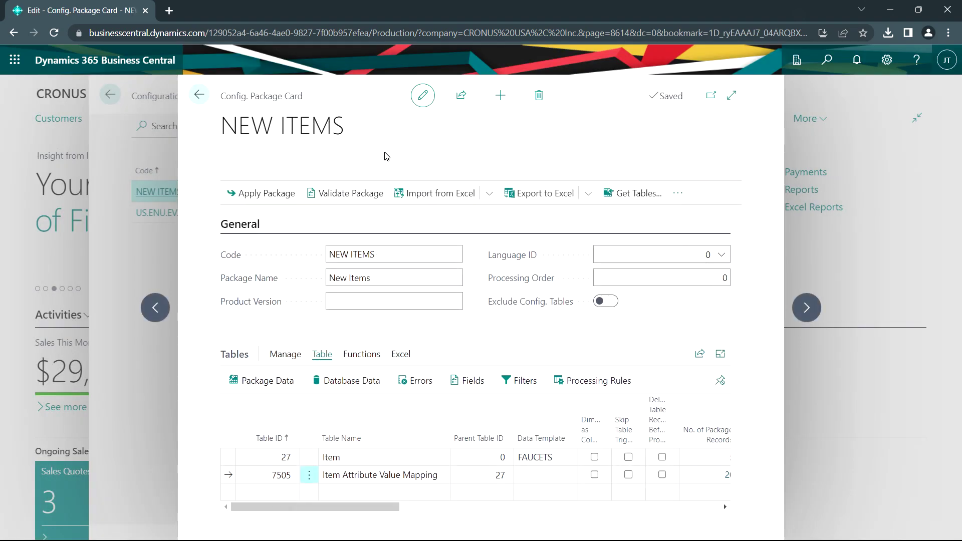
Apply the NEW ITEMS package to the database and leave its package card
click(267, 196)
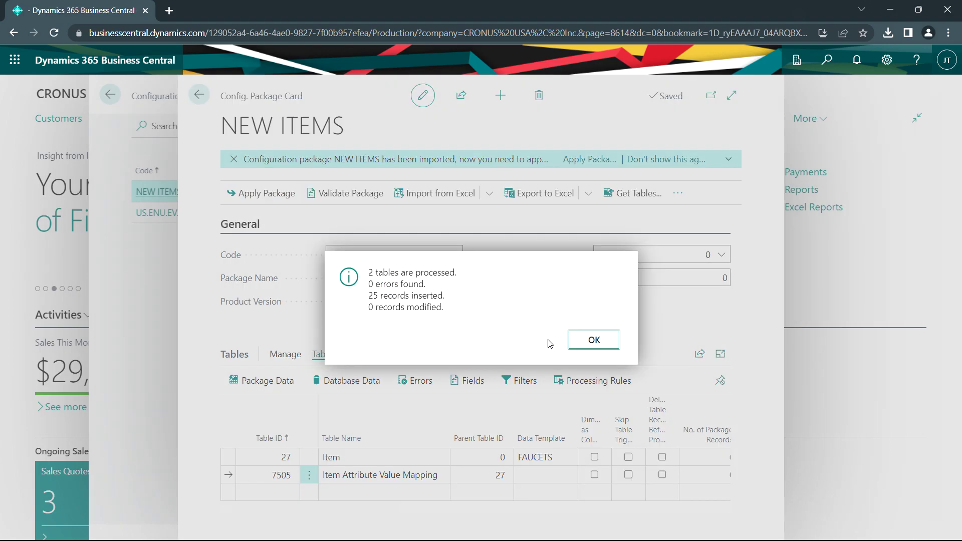
click(580, 342)
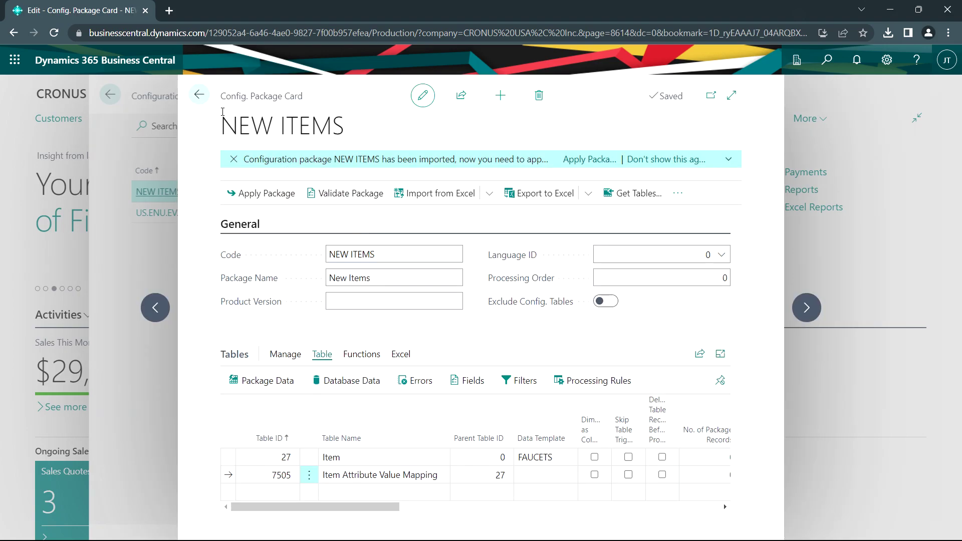
click(199, 96)
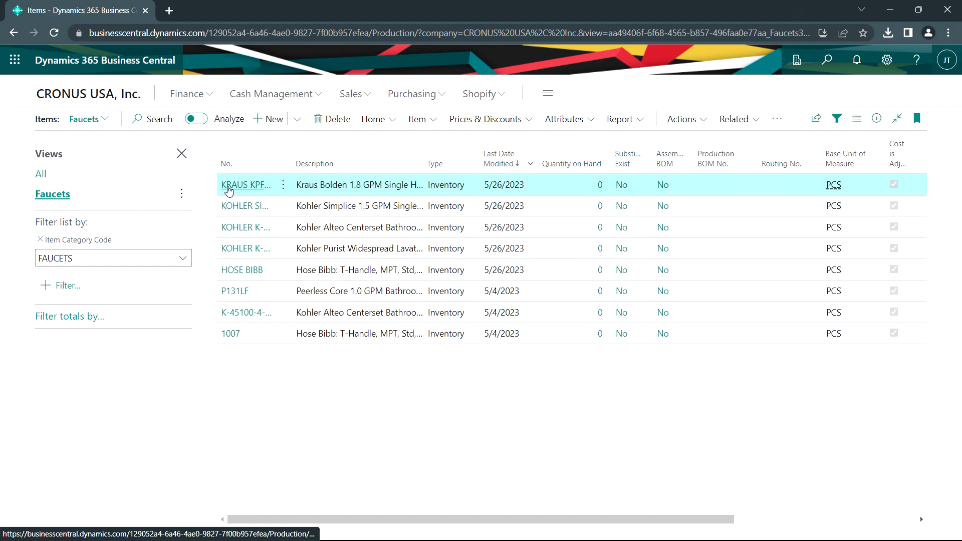
Check the picture area and item attributes on the KRAUS KPF-1610 item card, and return to the Faucets item list
click(233, 186)
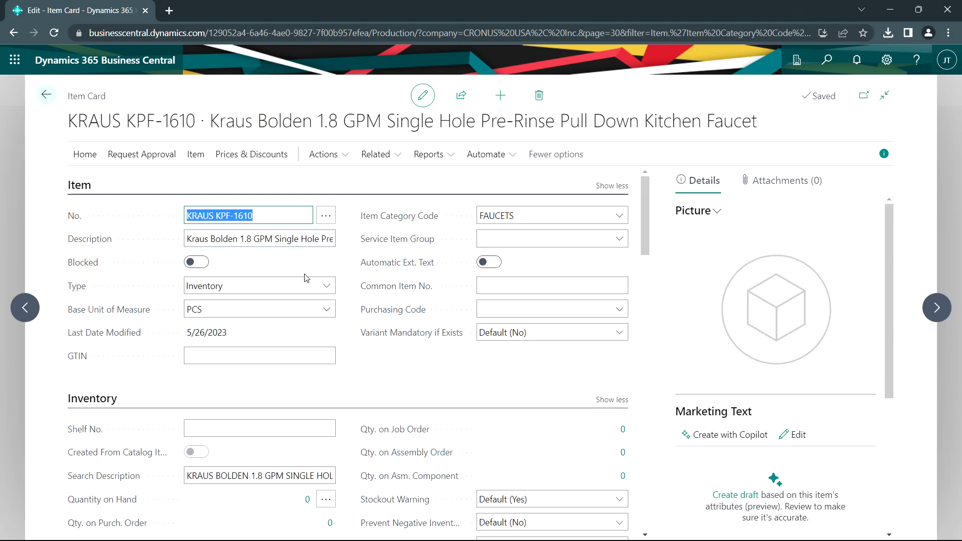
scroll(704, 386, down, 5)
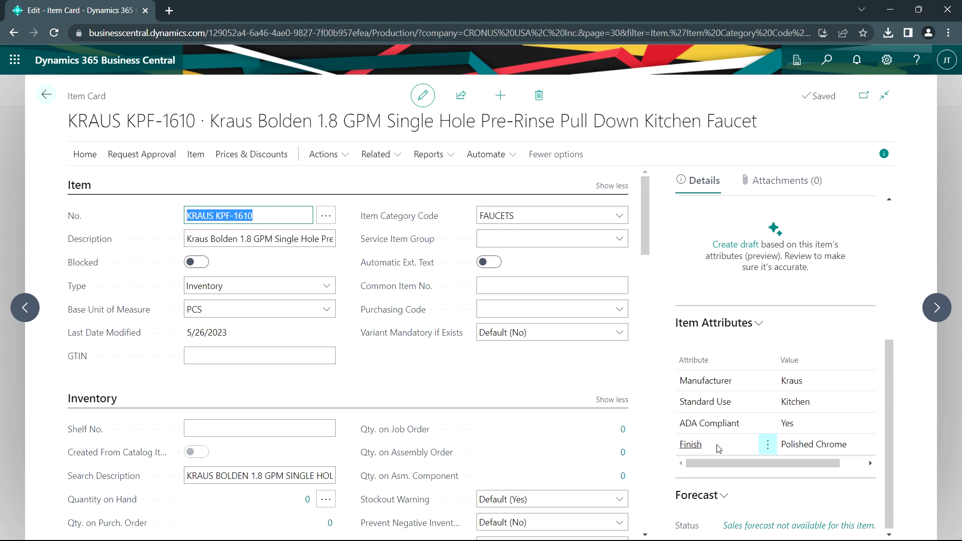
scroll(739, 454, up, 5)
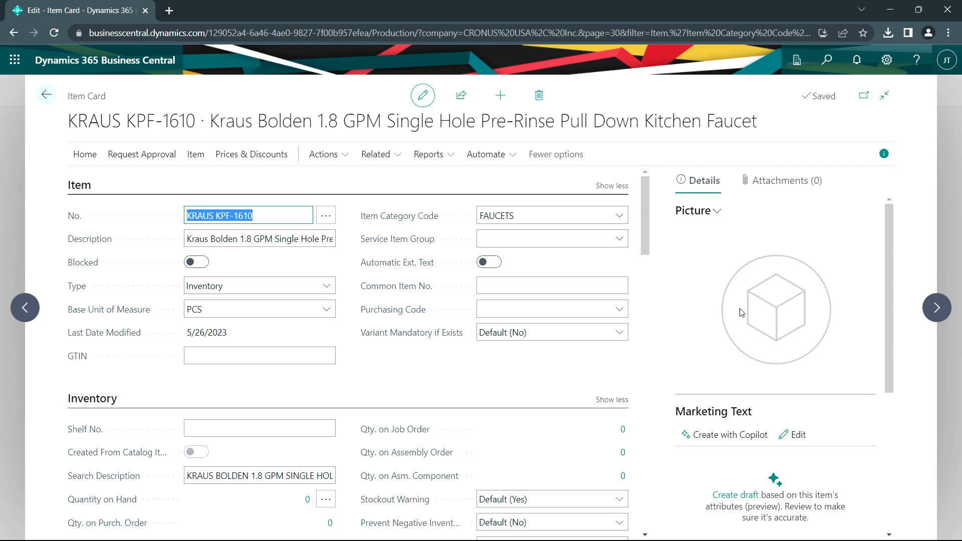
key(Escape)
Find the Inventory Setup page and open its Import Item Pictures function
key(alt+q)
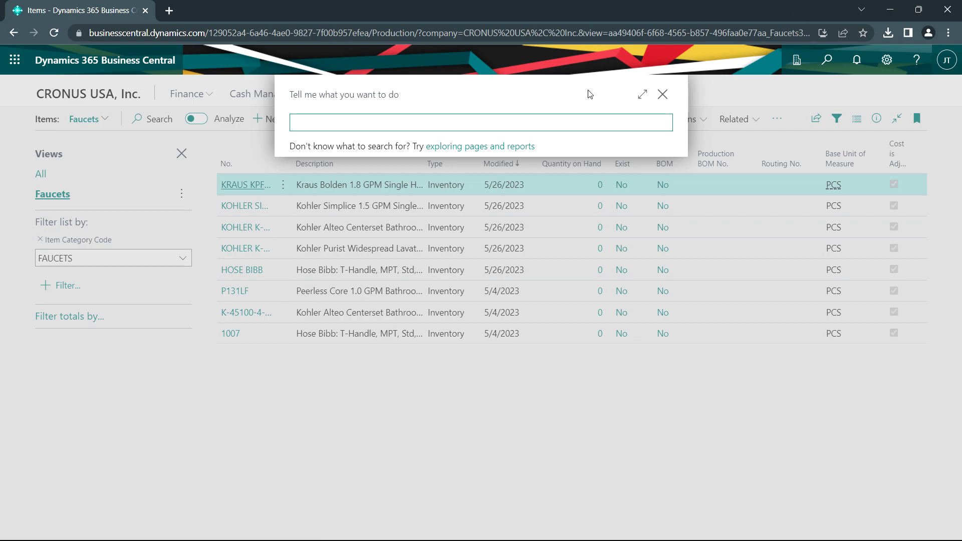
text(inv)
key(Return)
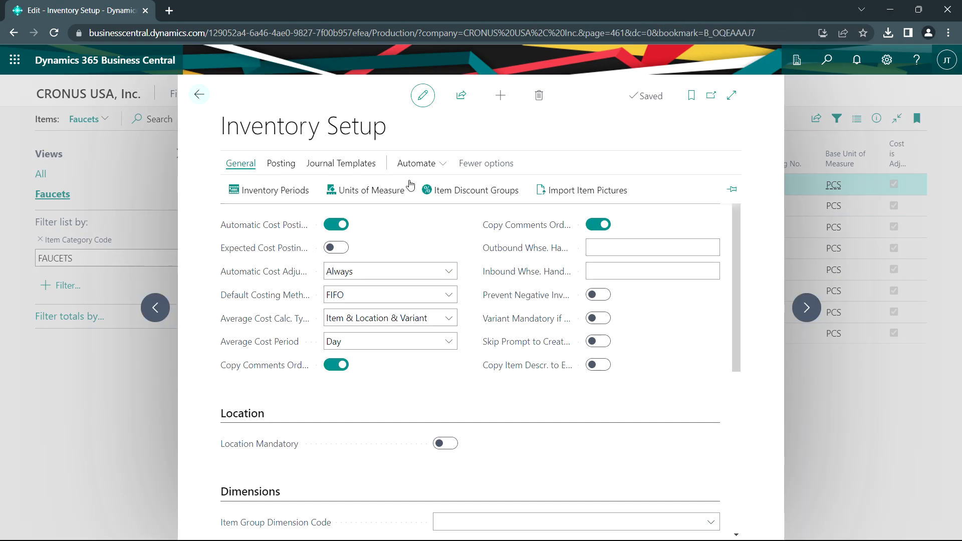
click(584, 193)
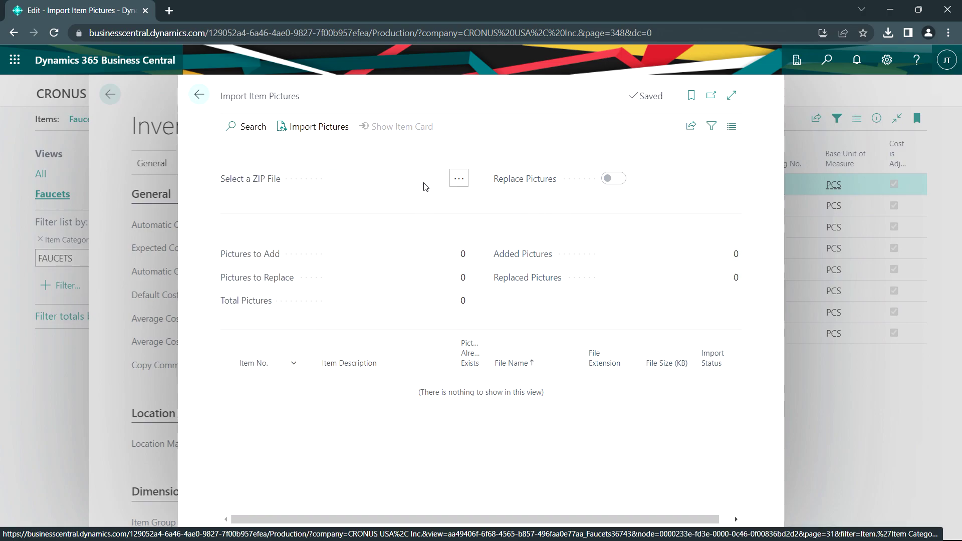
Load FaucetZip.zip from the Faucets pictures folder, import its item pictures, and return to the item list
key(alt+Tab)
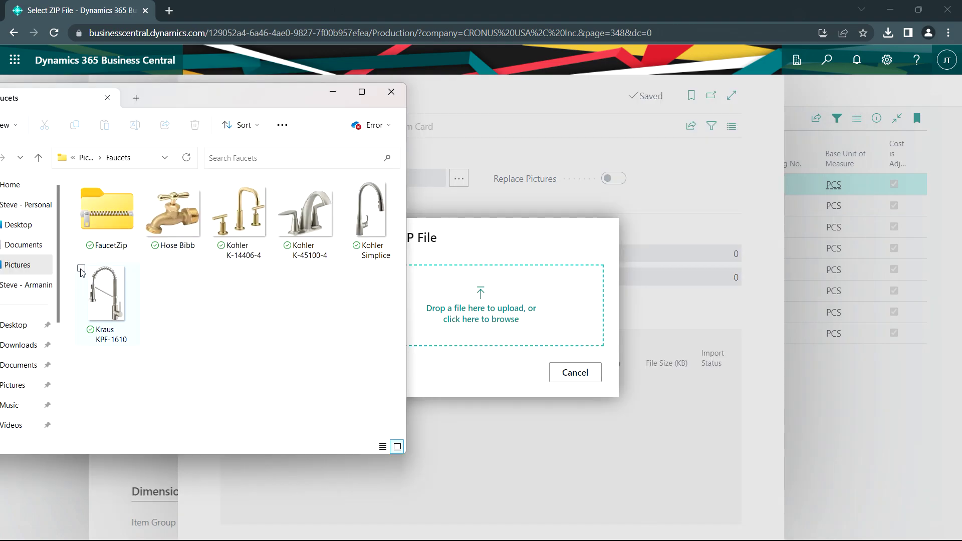
drag(104, 214, 555, 331)
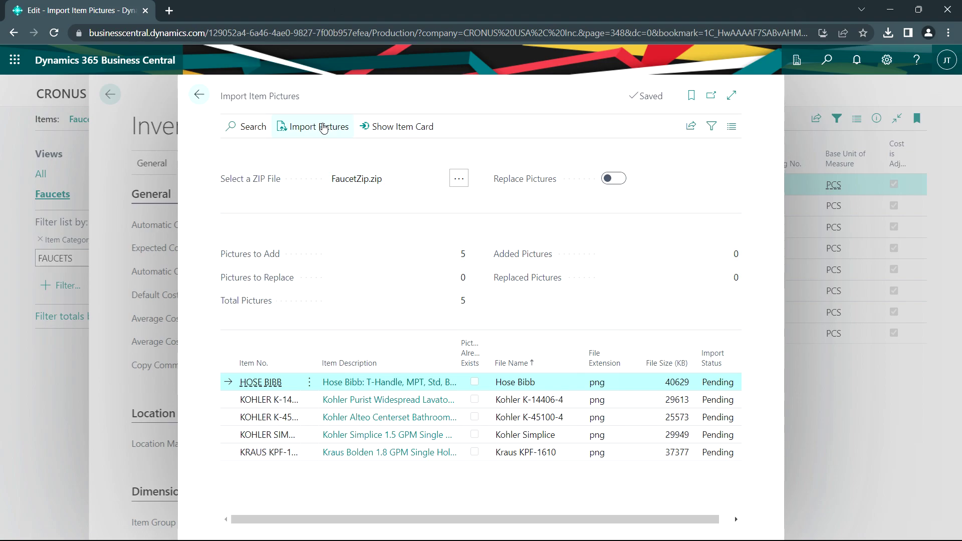
click(323, 128)
click(199, 94)
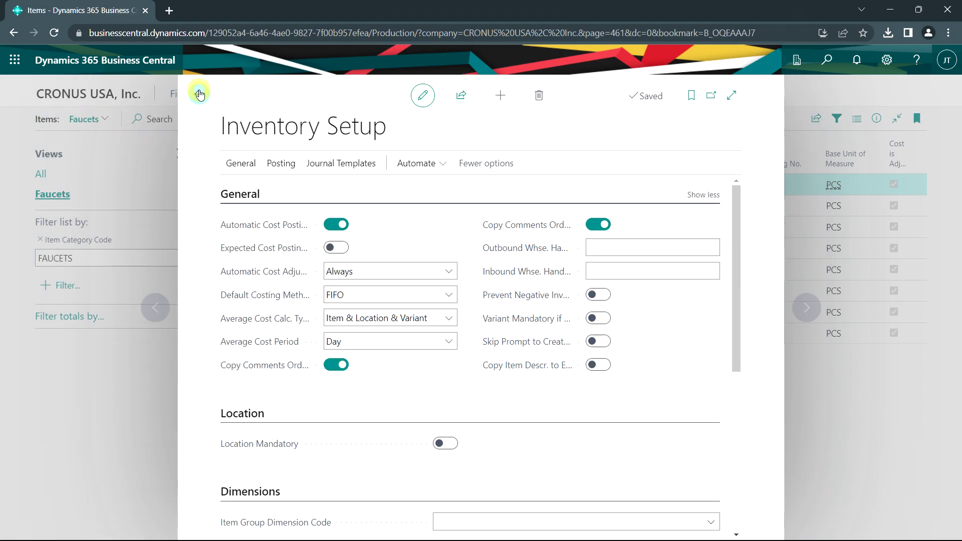
click(199, 93)
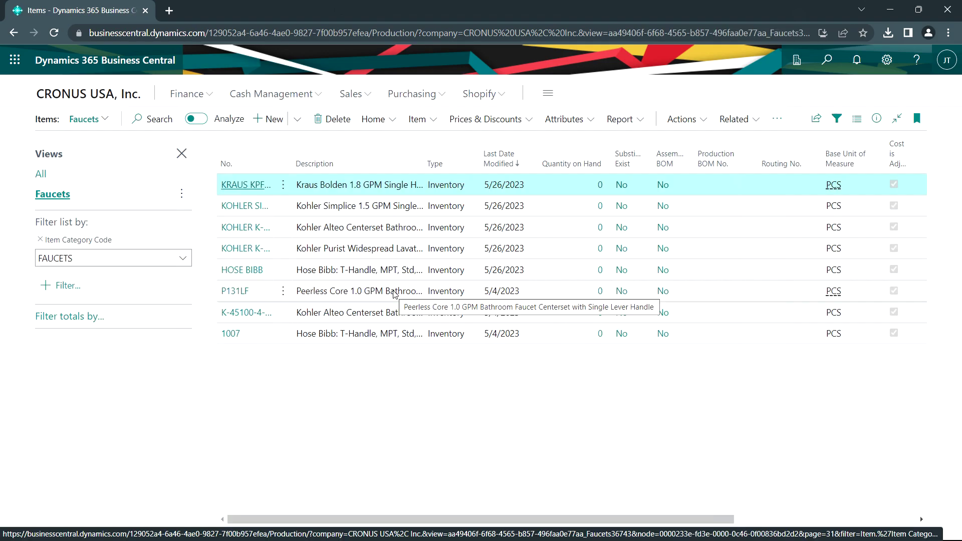
Check the pictures on the KRAUS KPF-1610 and KOHLER SIMPLICE item cards
click(243, 185)
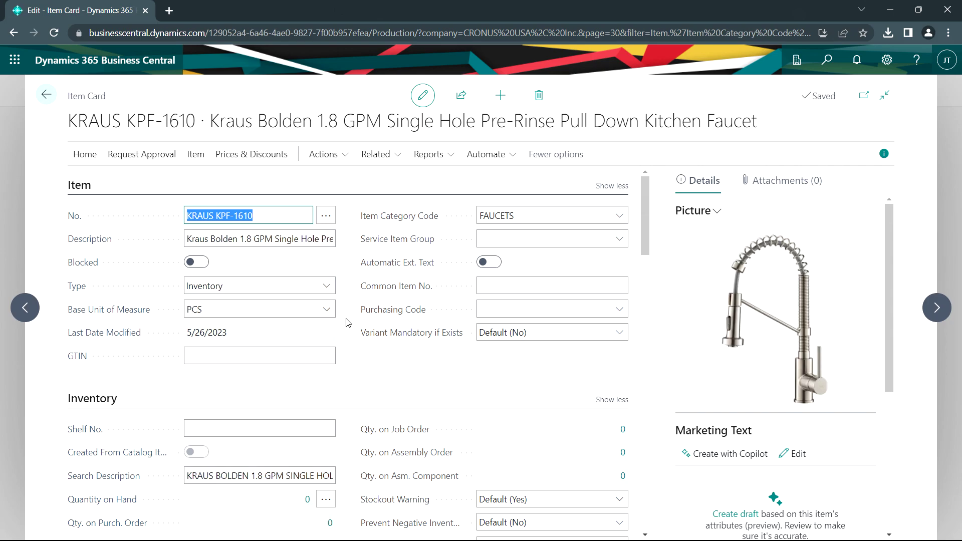
click(937, 309)
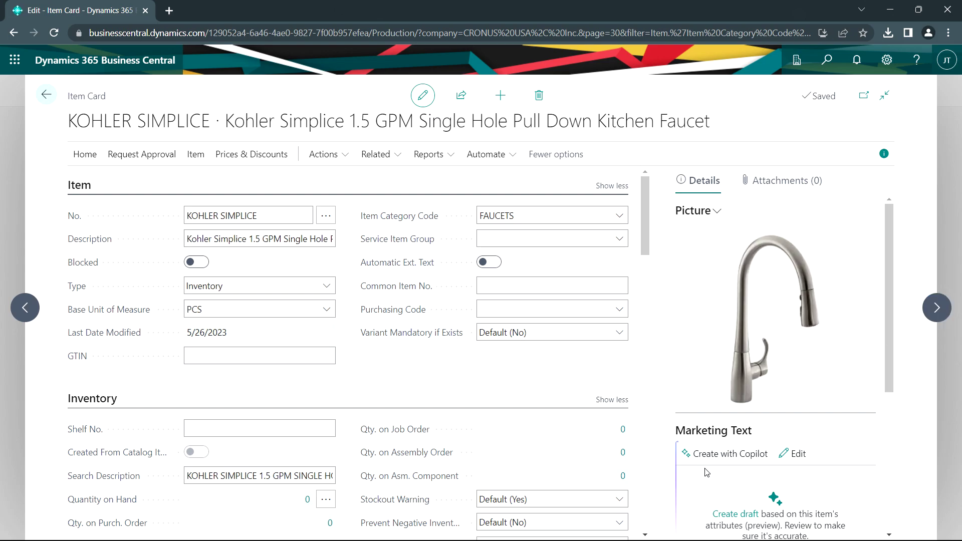
Create a Copilot marketing text draft for the KOHLER SIMPLICE item and open the suggestion for review
scroll(737, 373, down, 3)
click(736, 332)
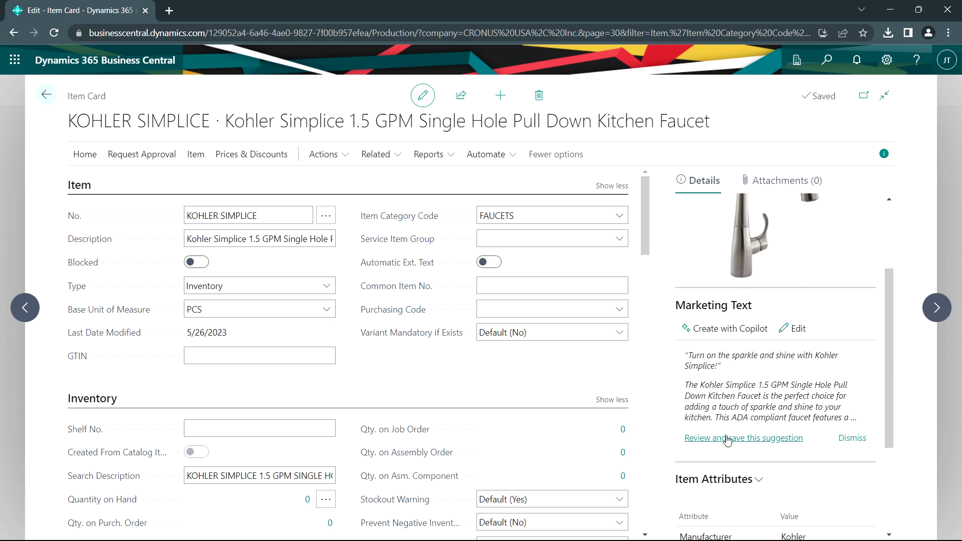
click(726, 439)
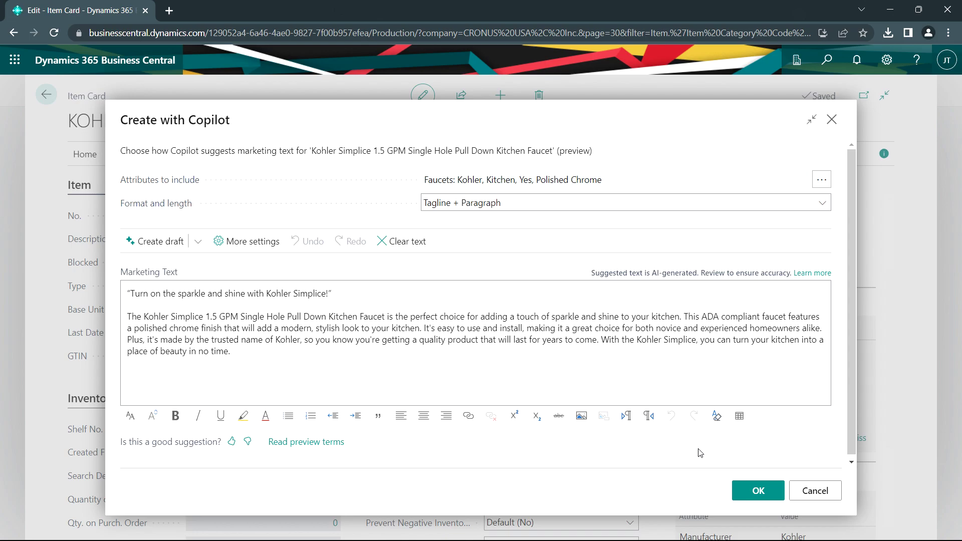
Review how the marketing text uses the item attributes, highlighting "Kitchen", "ADA compliant" and "chrome finish"
click(513, 318)
drag(328, 316, 359, 316)
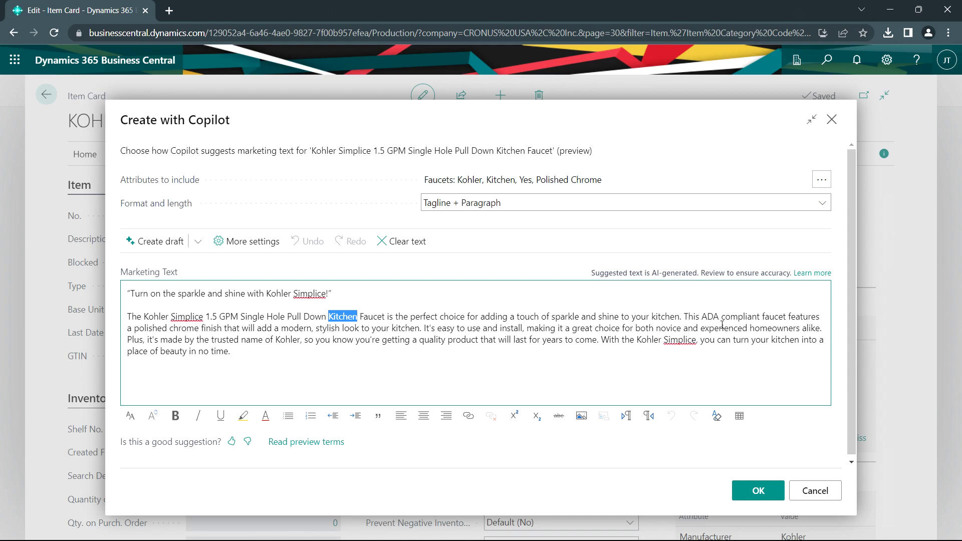
drag(699, 316, 759, 317)
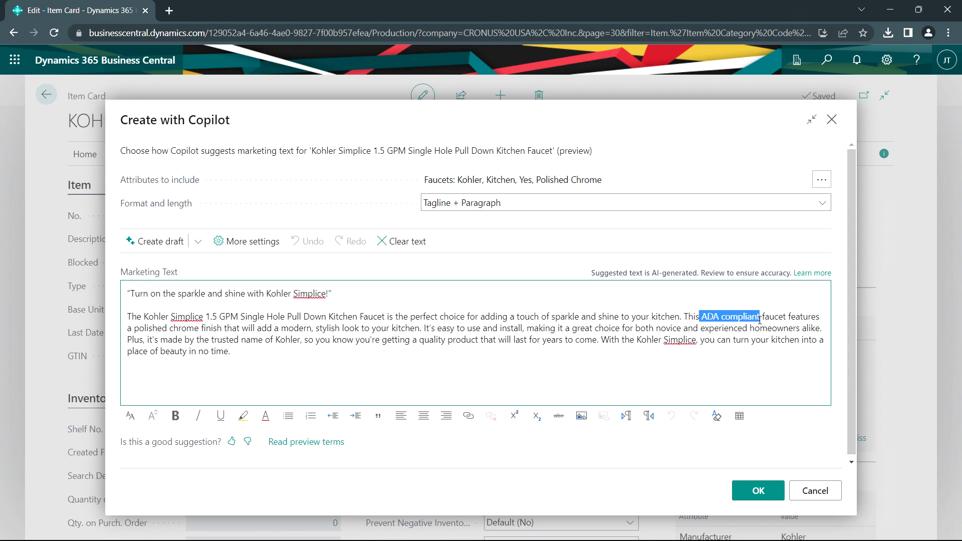
drag(169, 328, 223, 328)
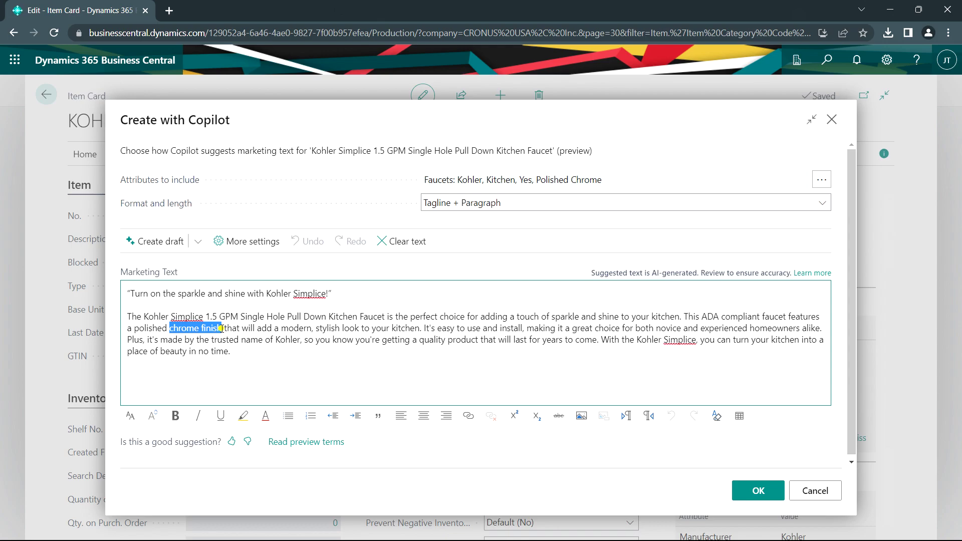
click(222, 329)
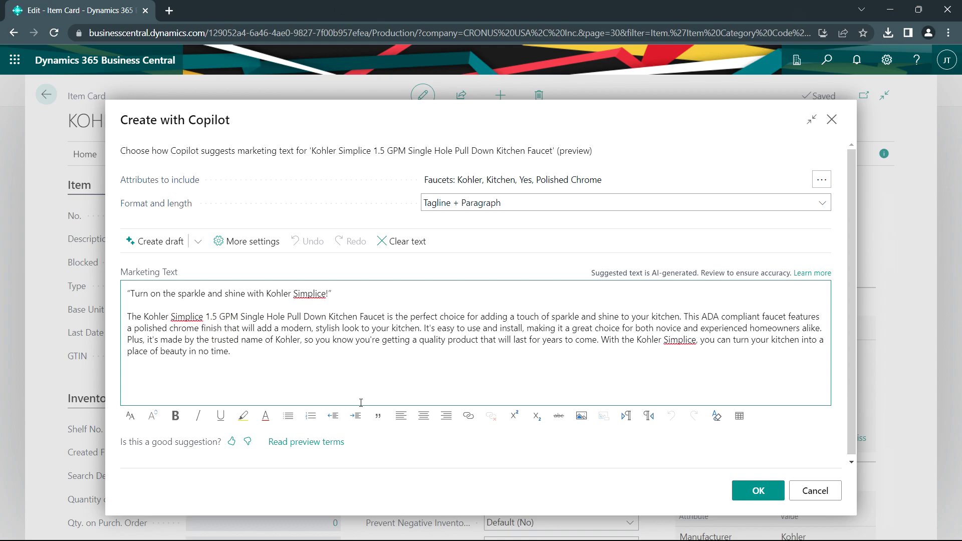